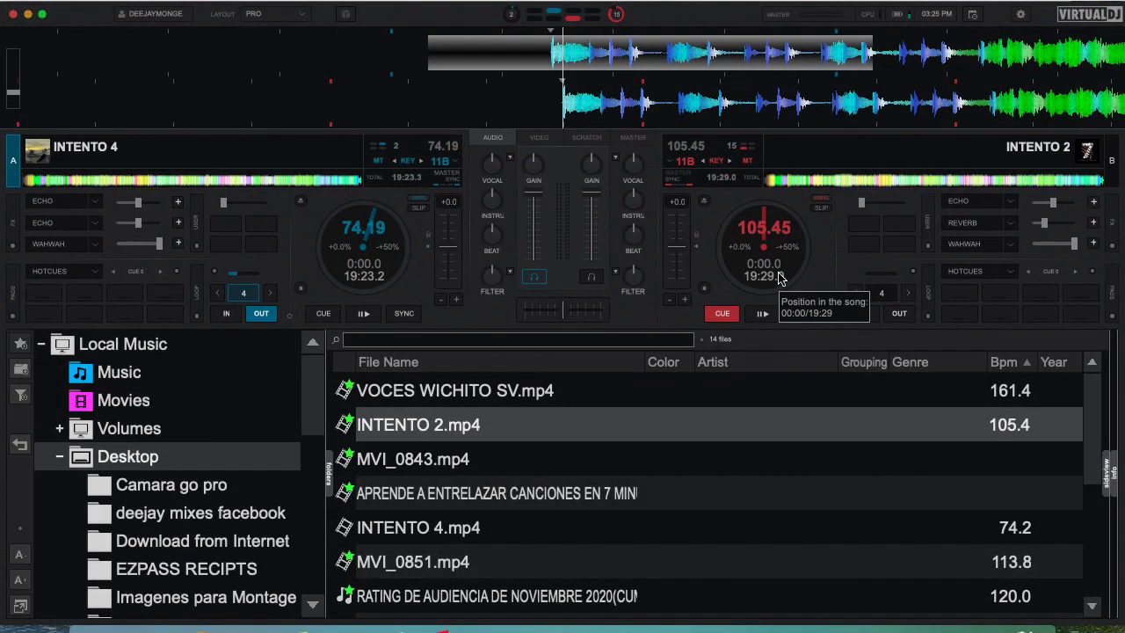
Compare the video and audio mixer views of the default skin
left_click(536, 139)
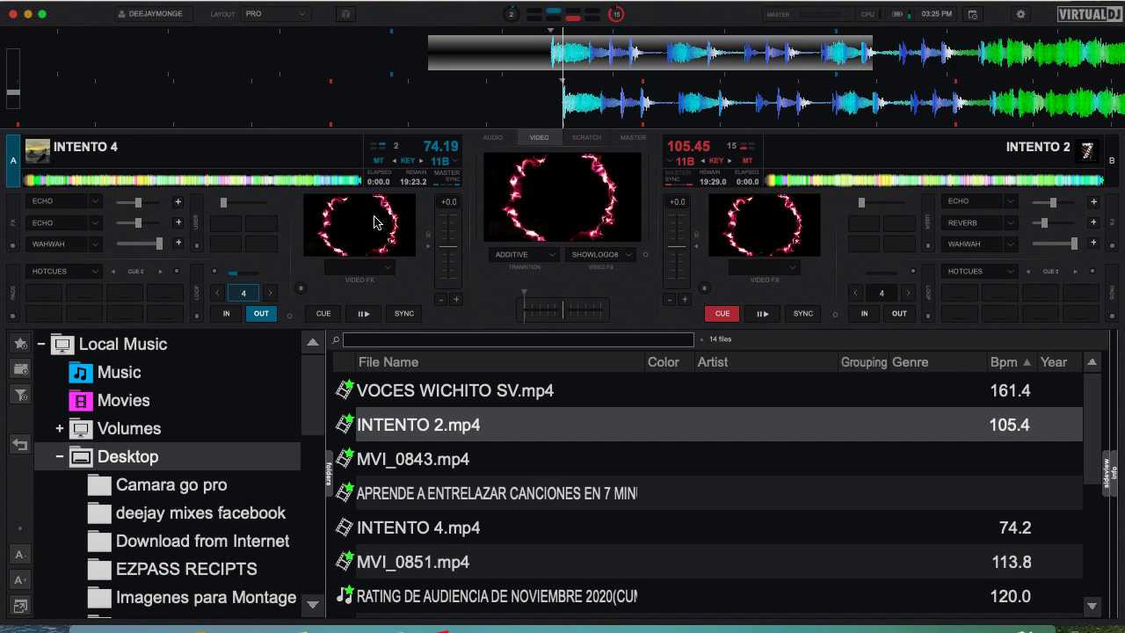
left_click(492, 139)
left_click(545, 139)
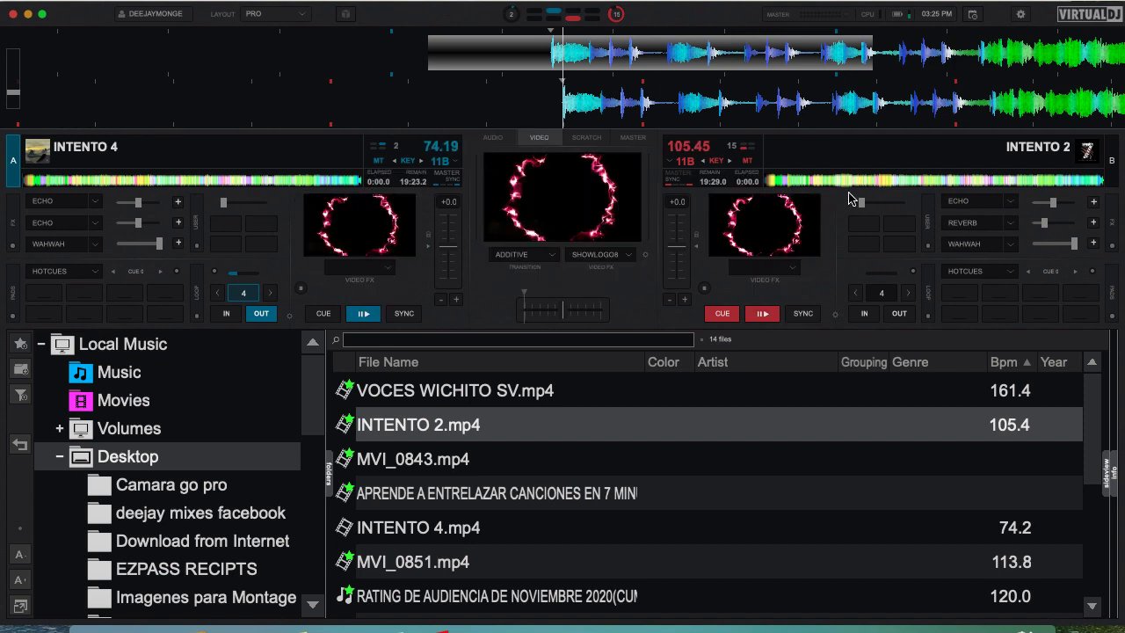
left_click(493, 139)
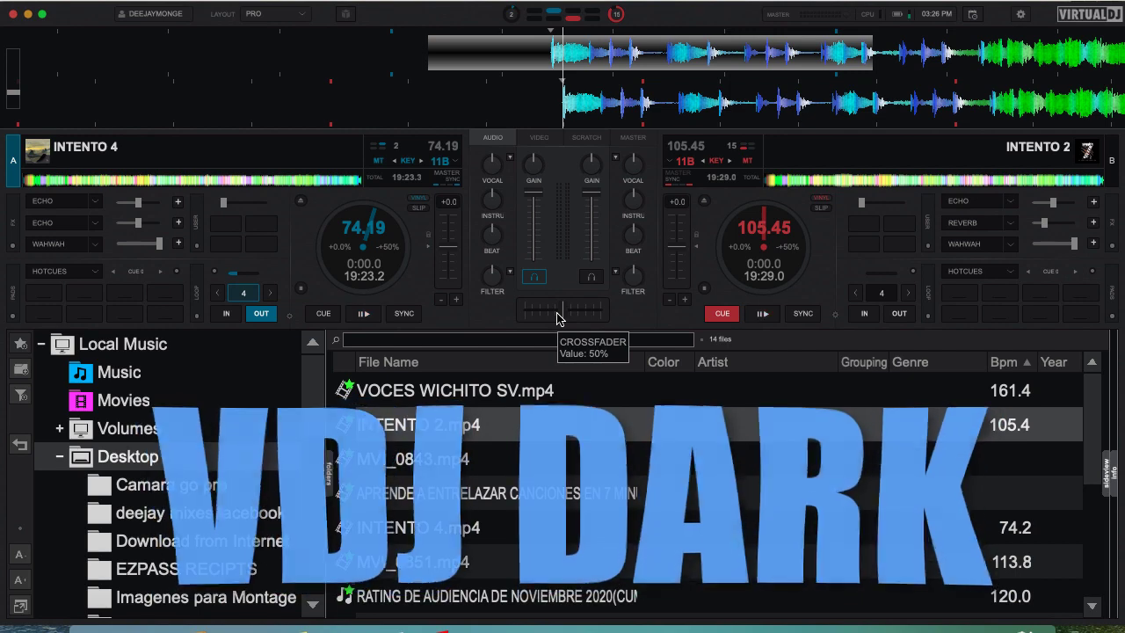
Apply the VDJ DARK (edit) skin from the interface settings and show its video mixer
left_click(1020, 14)
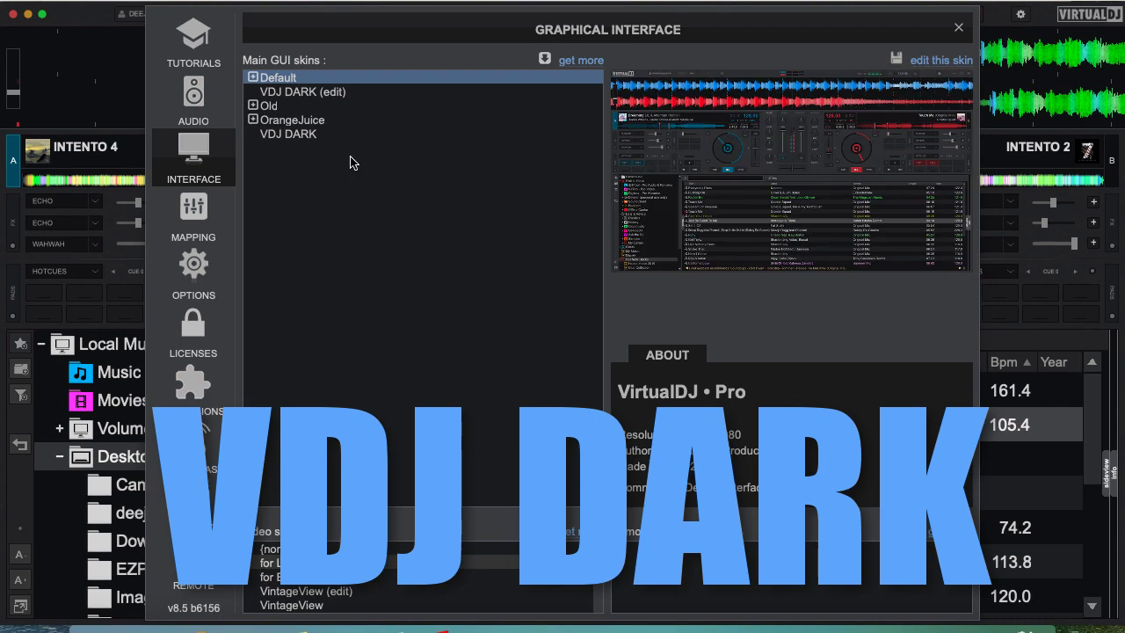
left_click(314, 97)
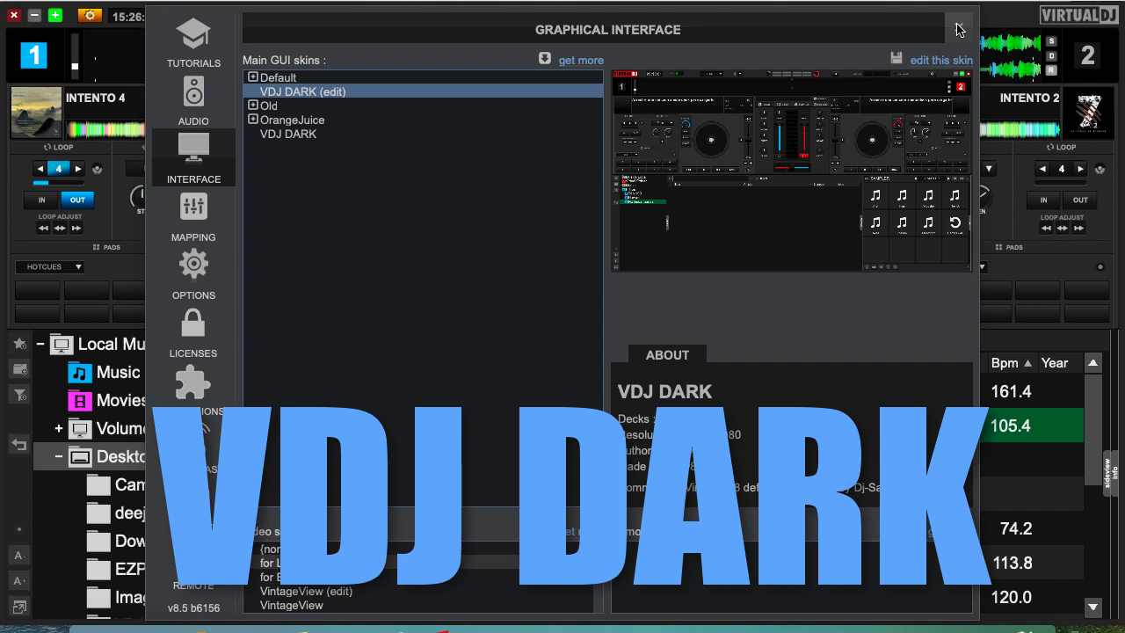
left_click(958, 29)
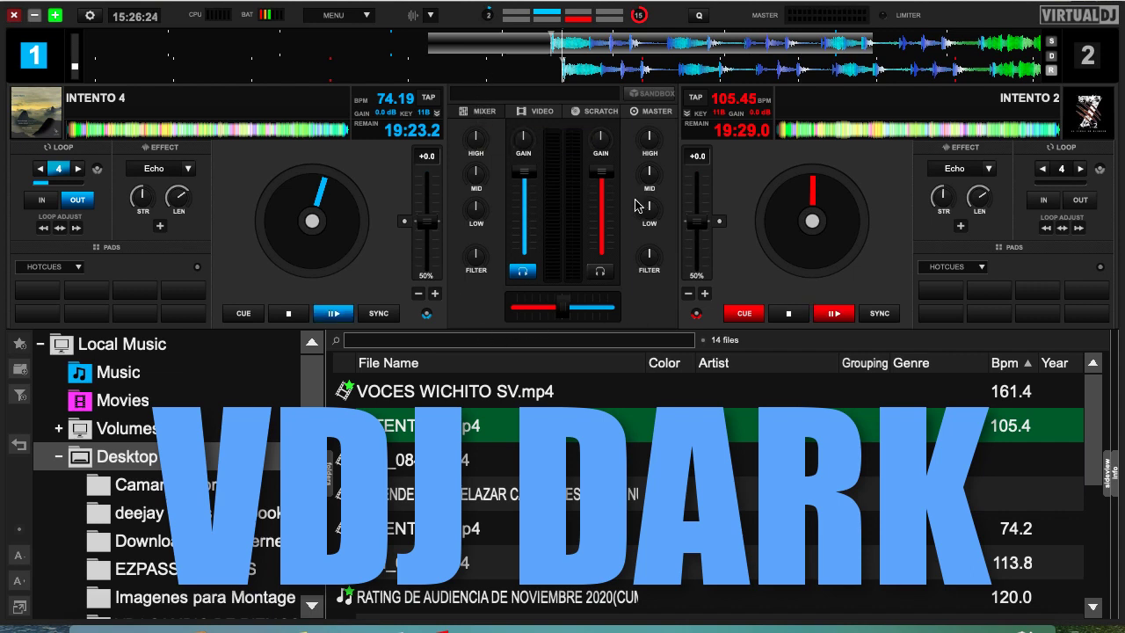
left_click(543, 112)
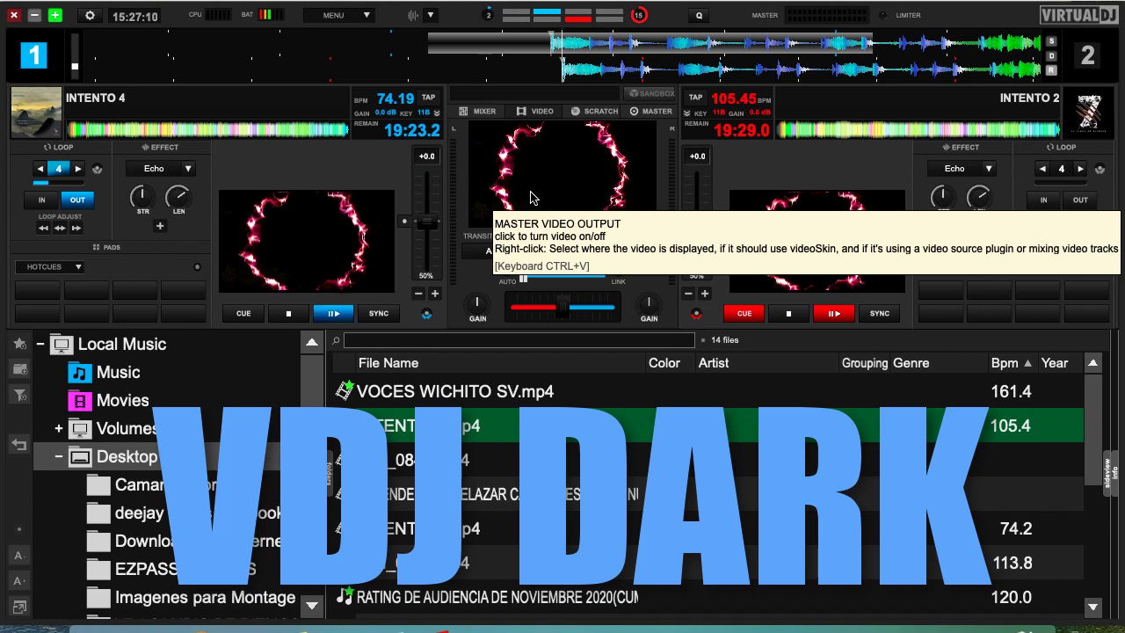
Switch the main skin to Old and show its video mixer
left_click(91, 16)
left_click(268, 107)
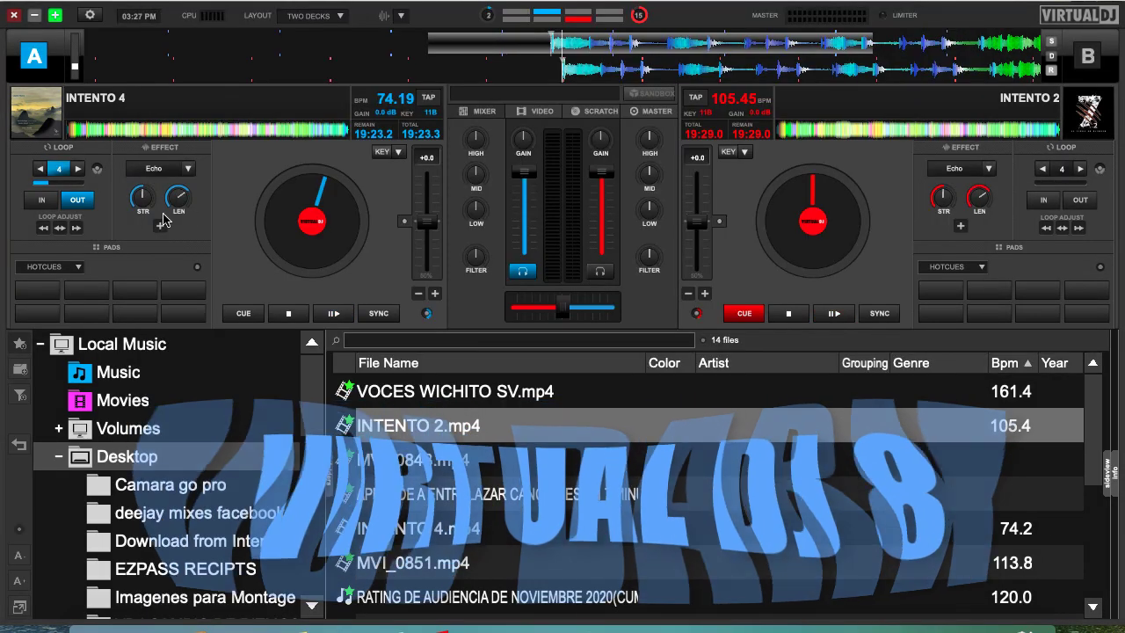
left_click(537, 112)
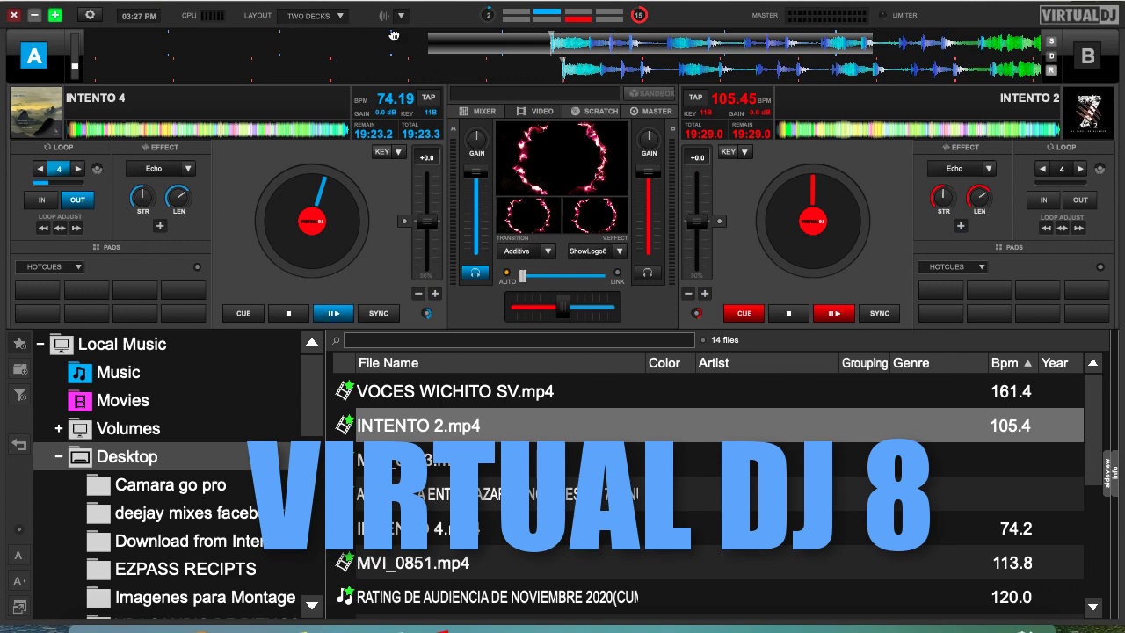
Switch the main skin from Old to VDJ DARK (edit) and look through its skin options menu
left_click(89, 15)
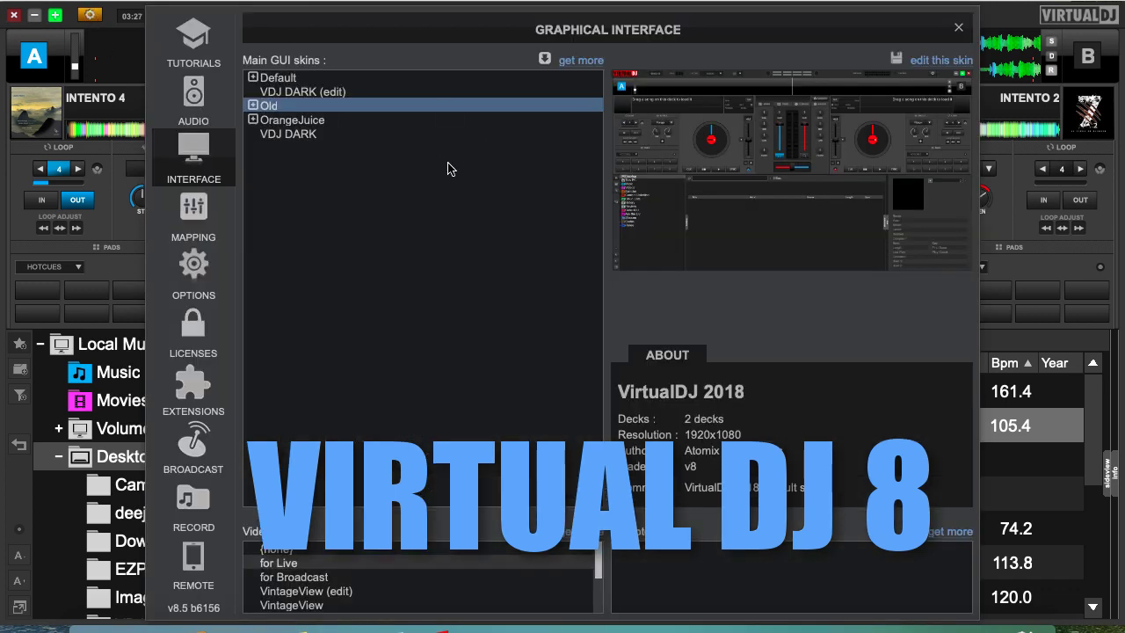
left_click(303, 91)
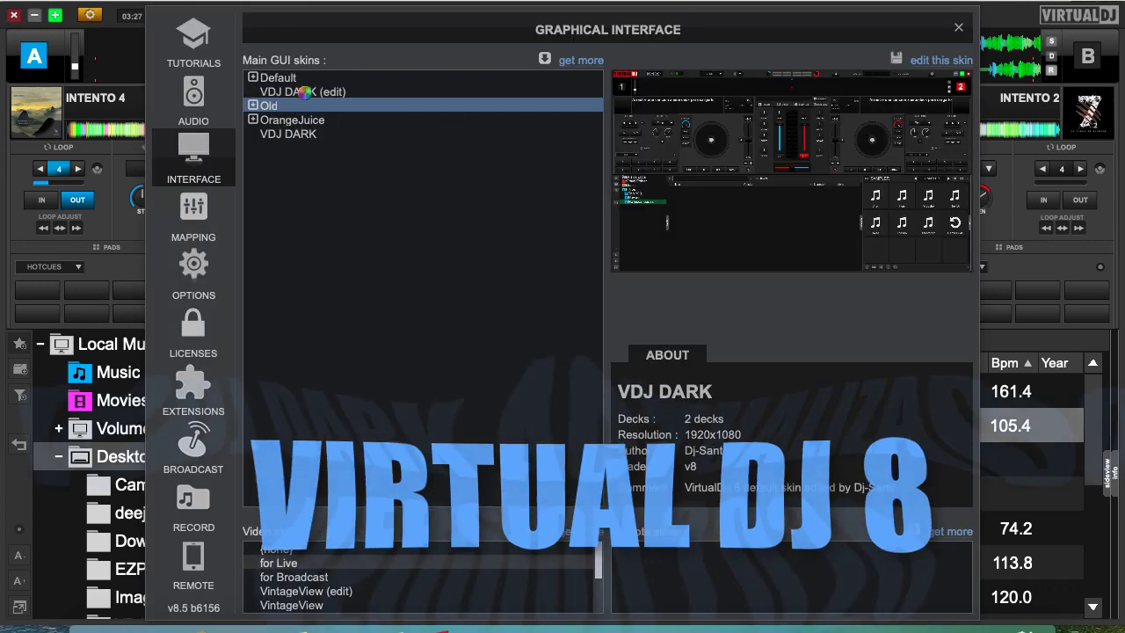
key("Escape")
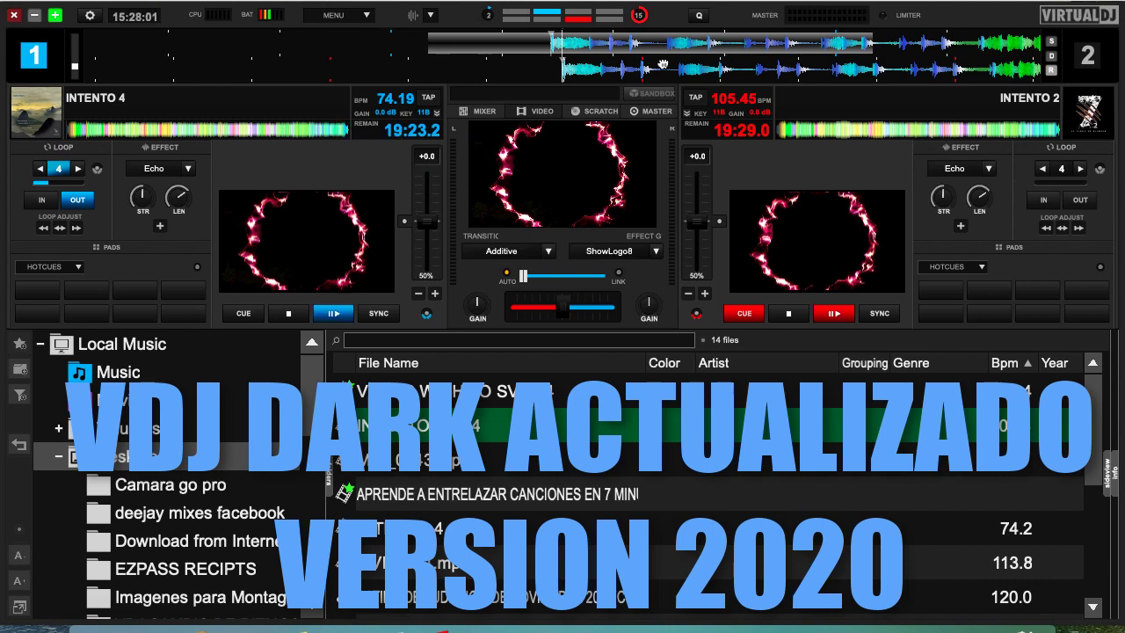
left_click(366, 14)
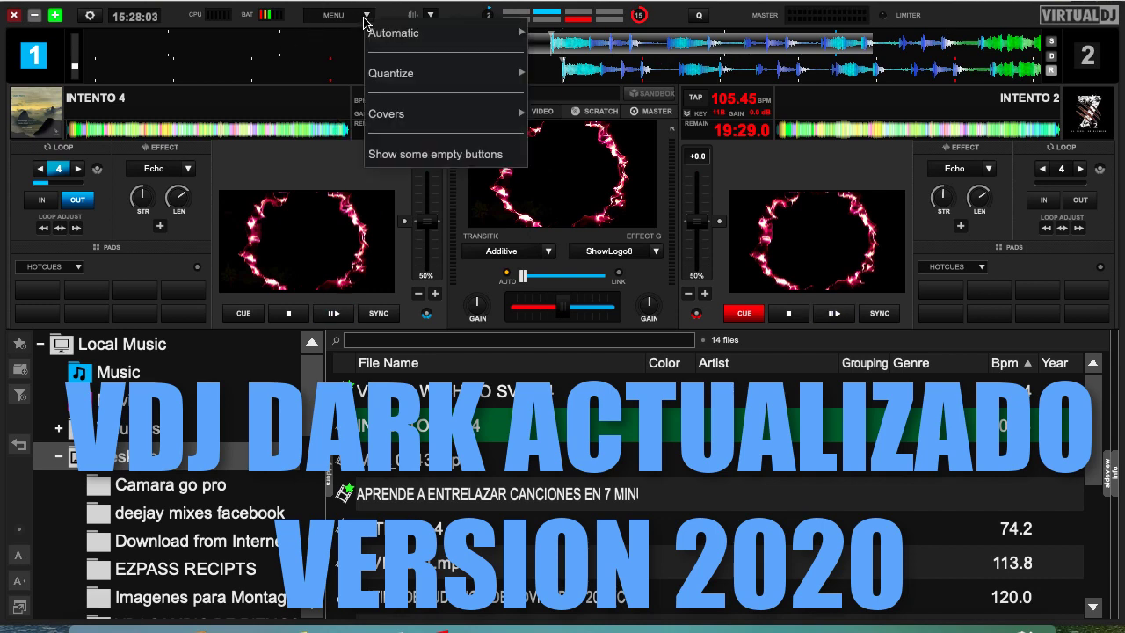
left_click(355, 15)
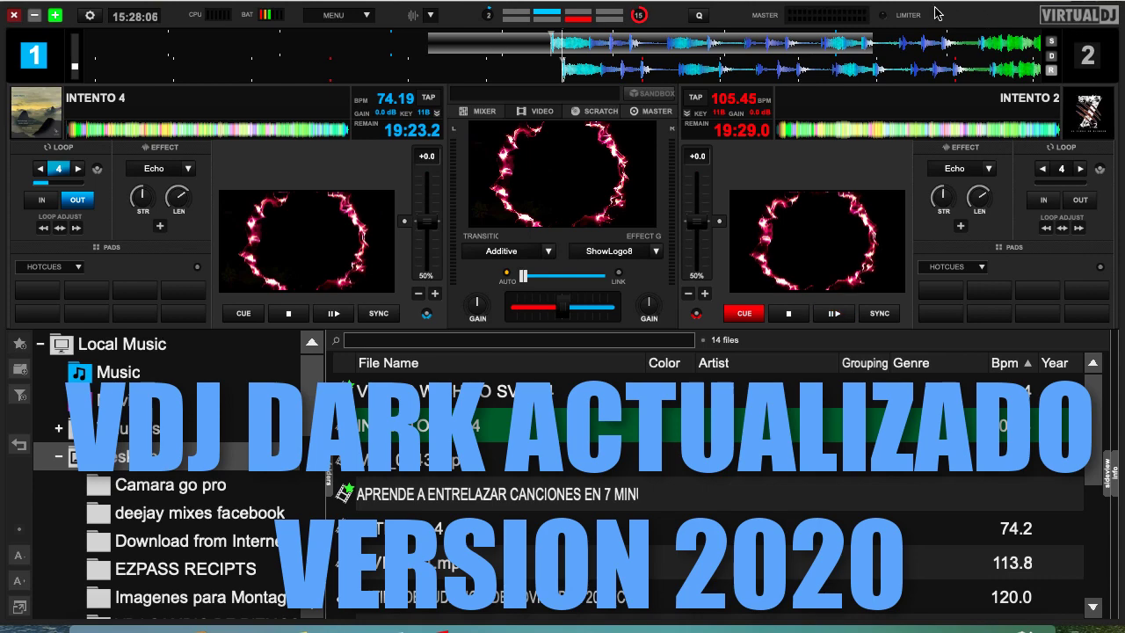
Set the main skin back to Default, close the settings and show the video mixer
left_click(89, 15)
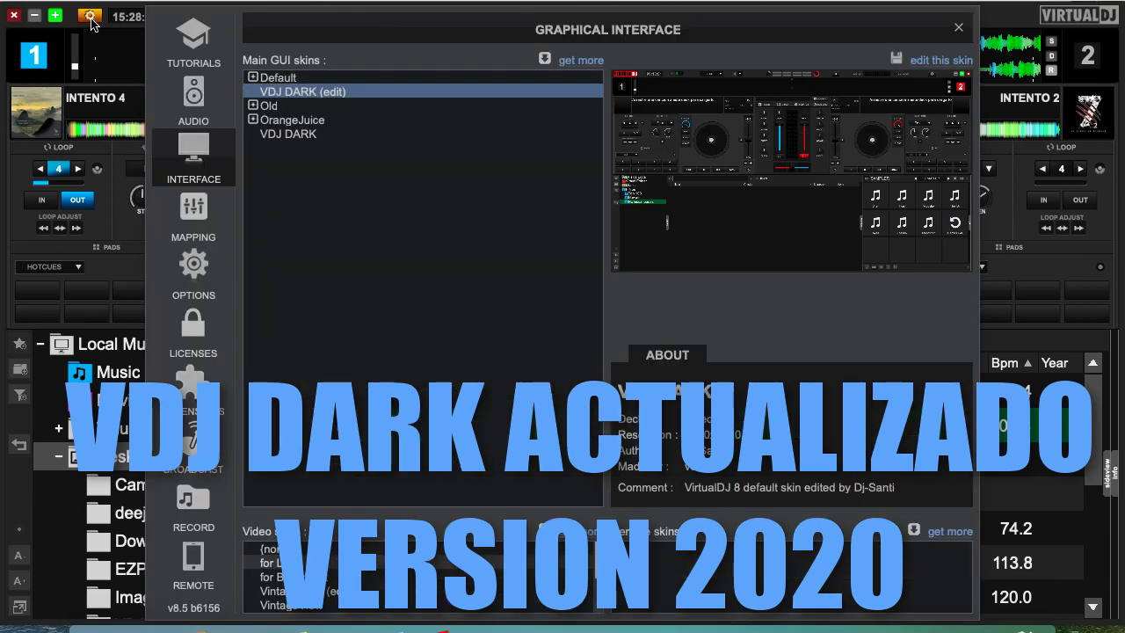
left_click(281, 93)
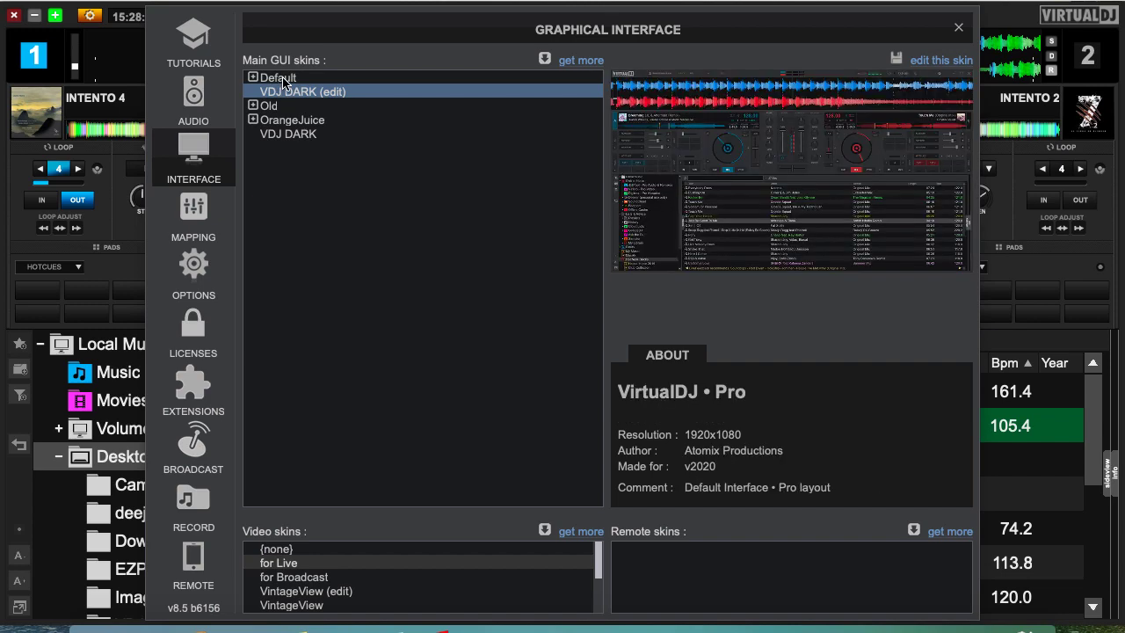
left_click(281, 78)
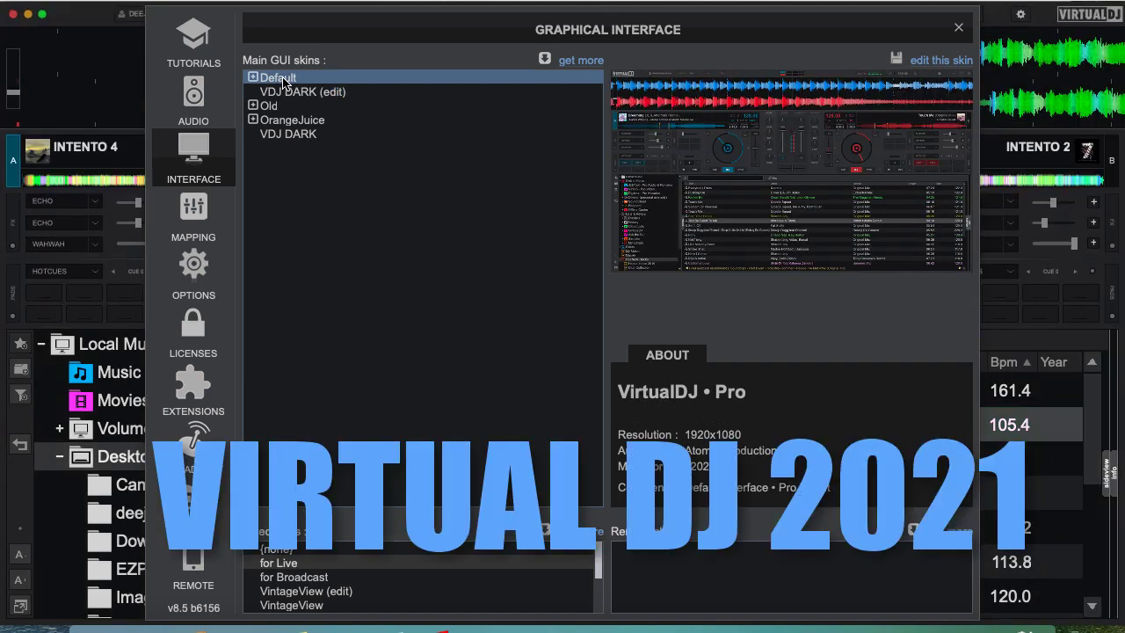
left_click(958, 28)
left_click(539, 138)
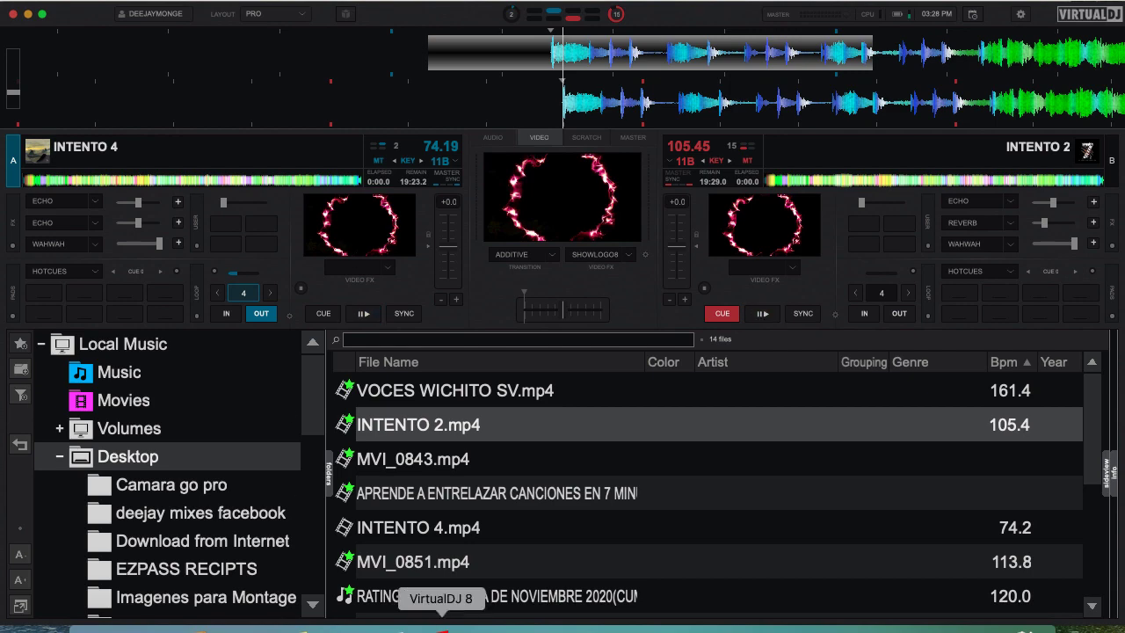
left_click(1020, 14)
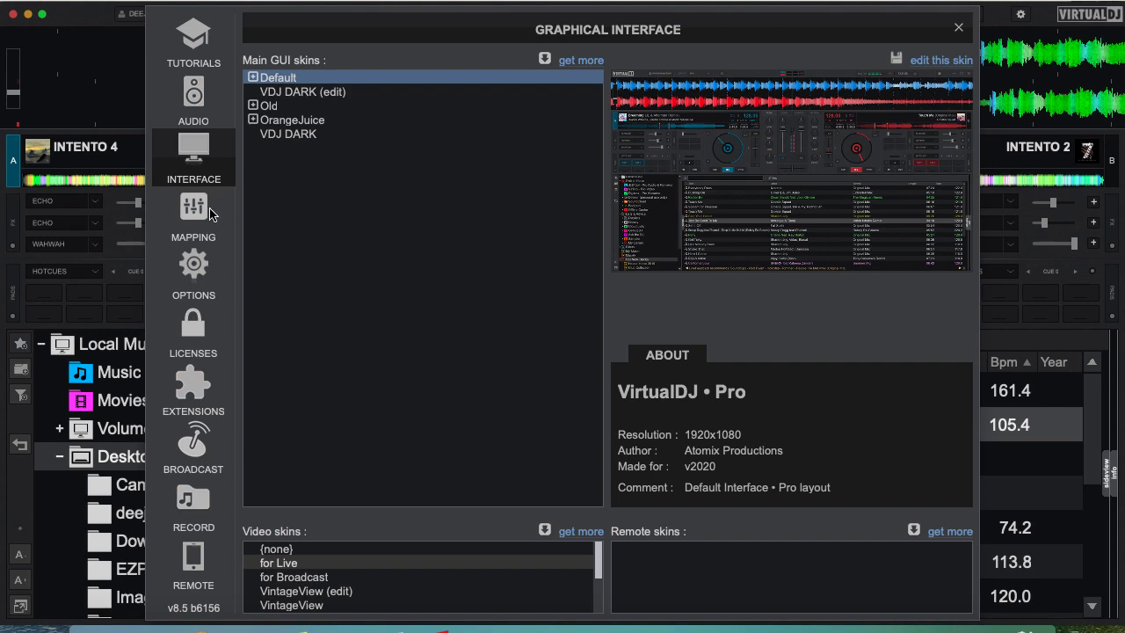
left_click(959, 27)
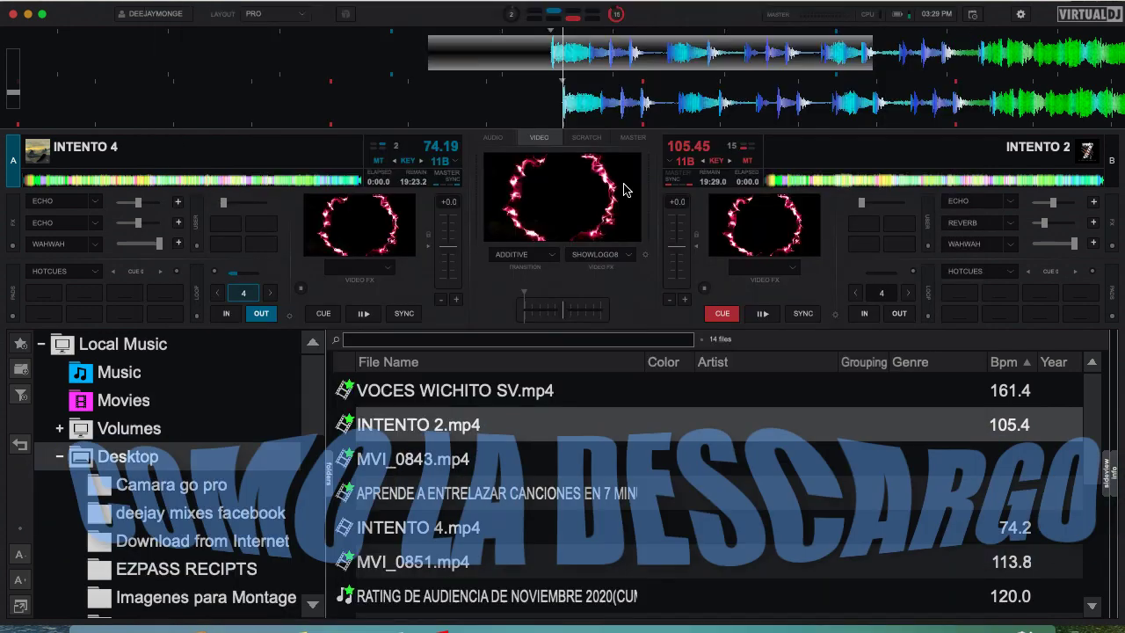
left_click(1020, 14)
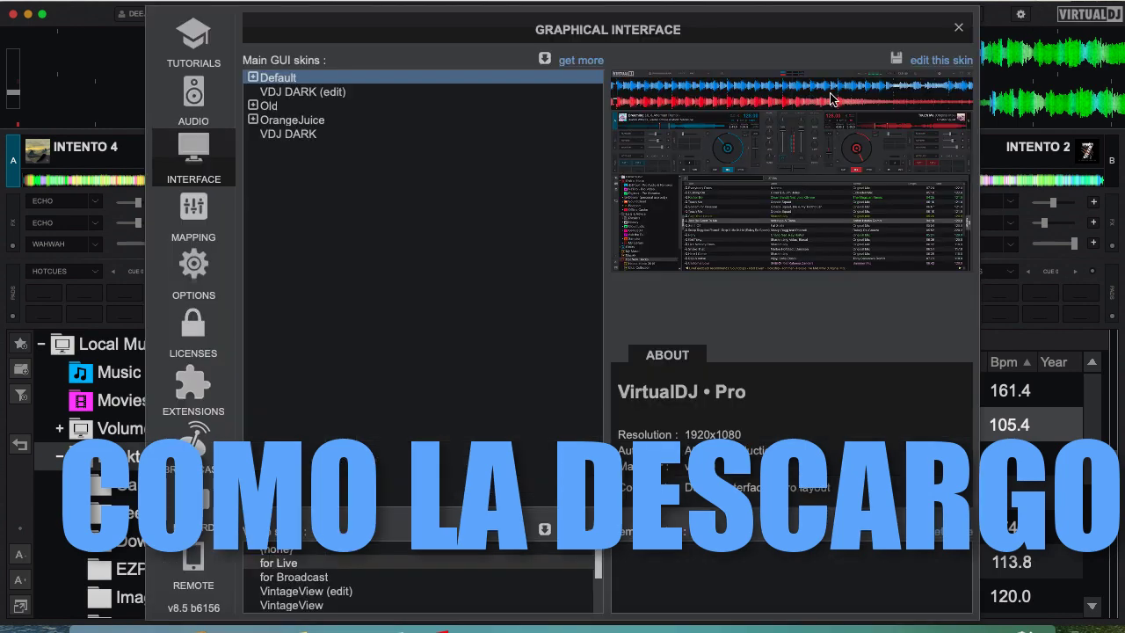
left_click(960, 32)
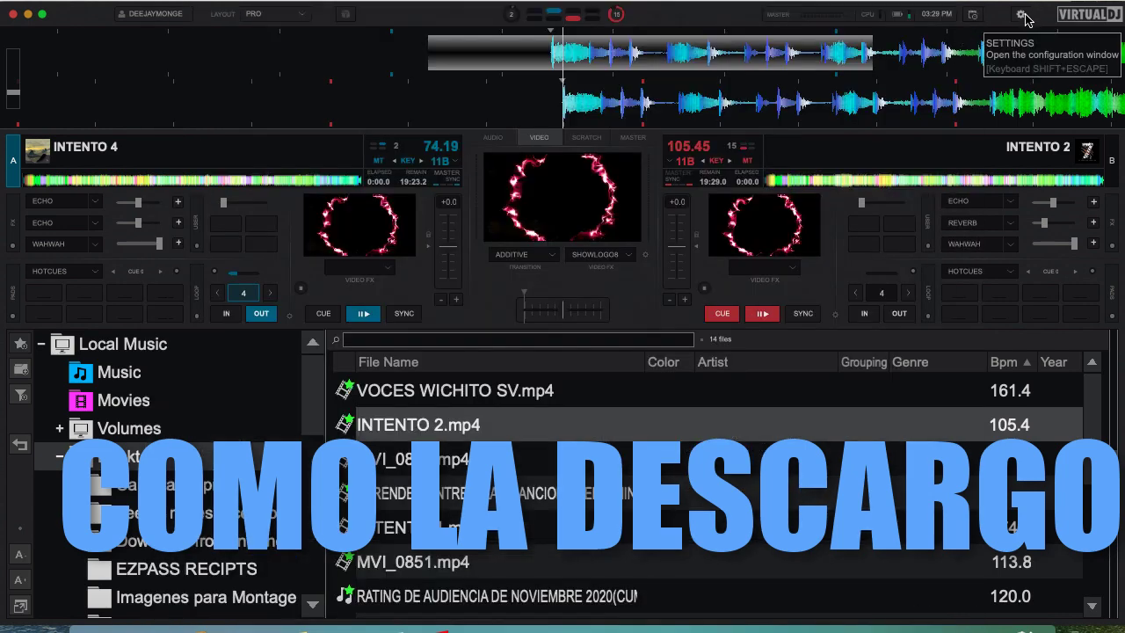
Open the extensions settings and browse the downloadable main skins
left_click(1021, 18)
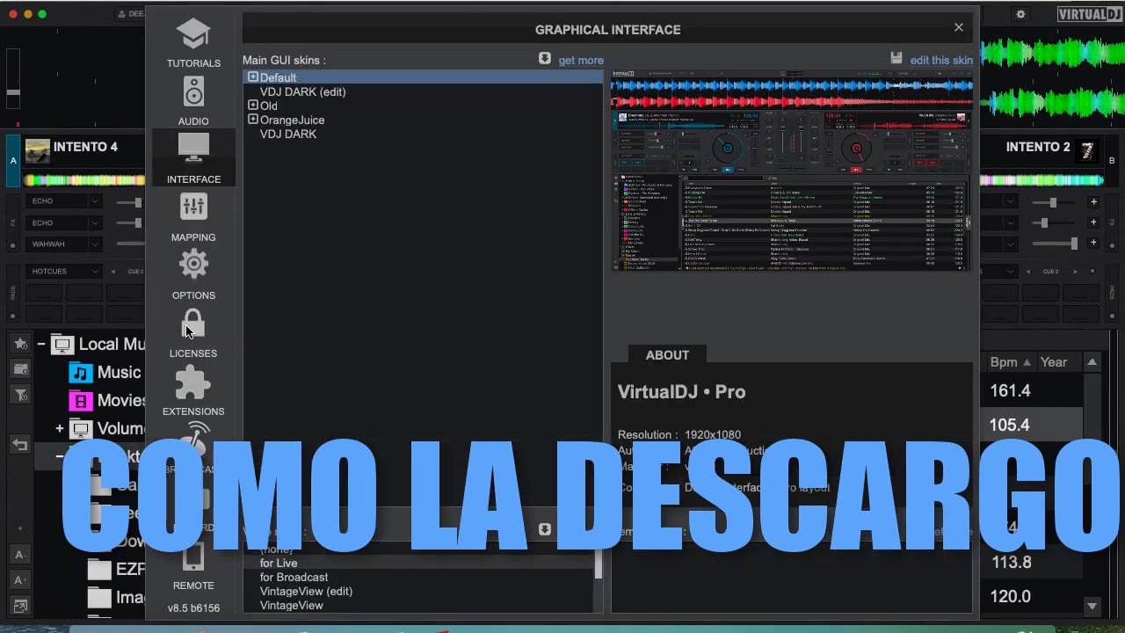
left_click(195, 385)
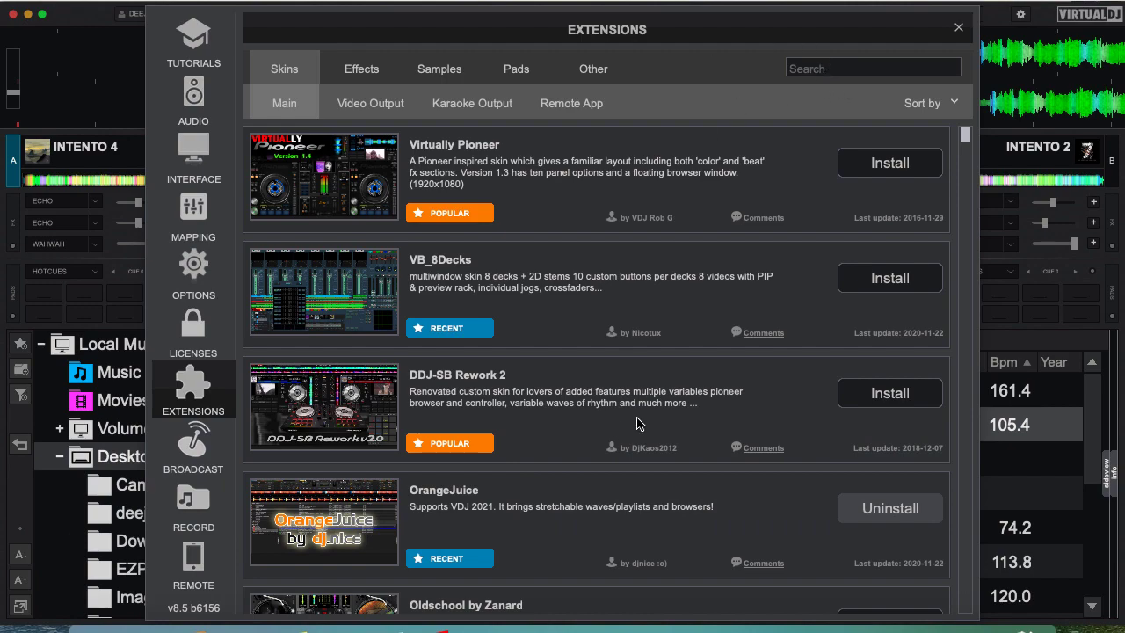
scroll(639, 423, "down", 10)
scroll(639, 423, "down", 20)
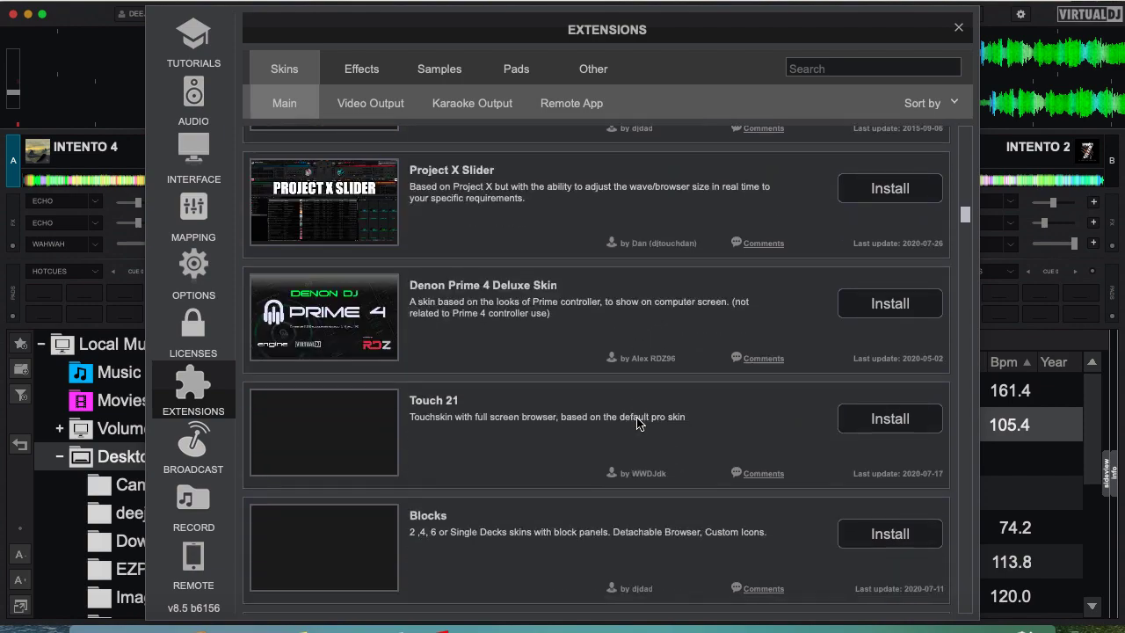
scroll(699, 202, "up", 20)
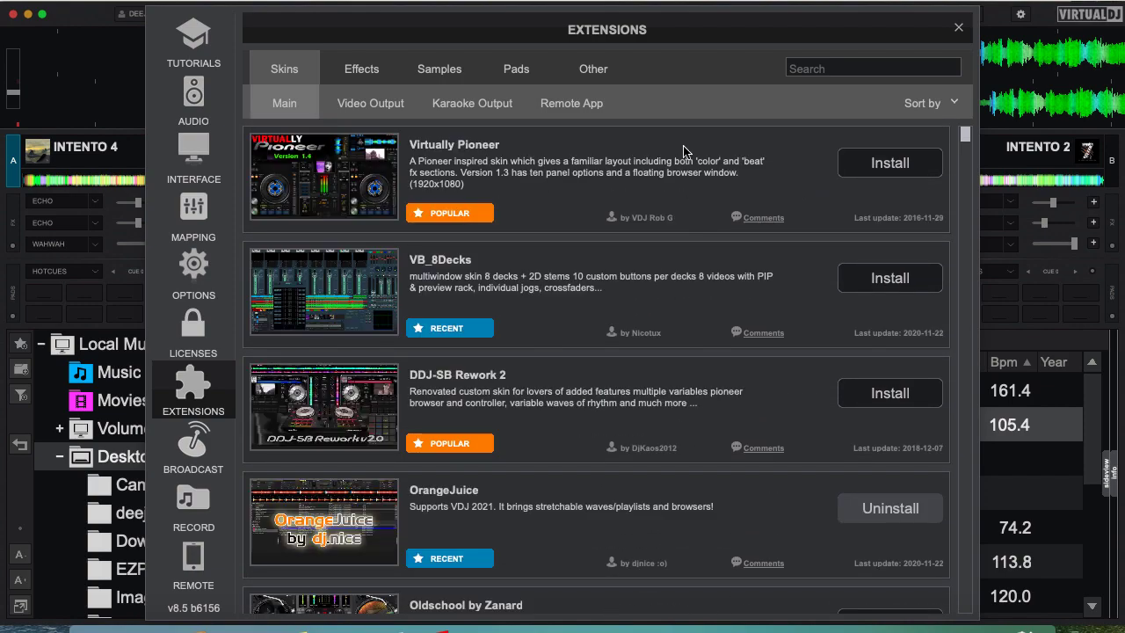
Search the main skins for "VDJ DARK" and enlarge the VDJ DARK skin's preview image
left_click(828, 68)
type("VDJ D")
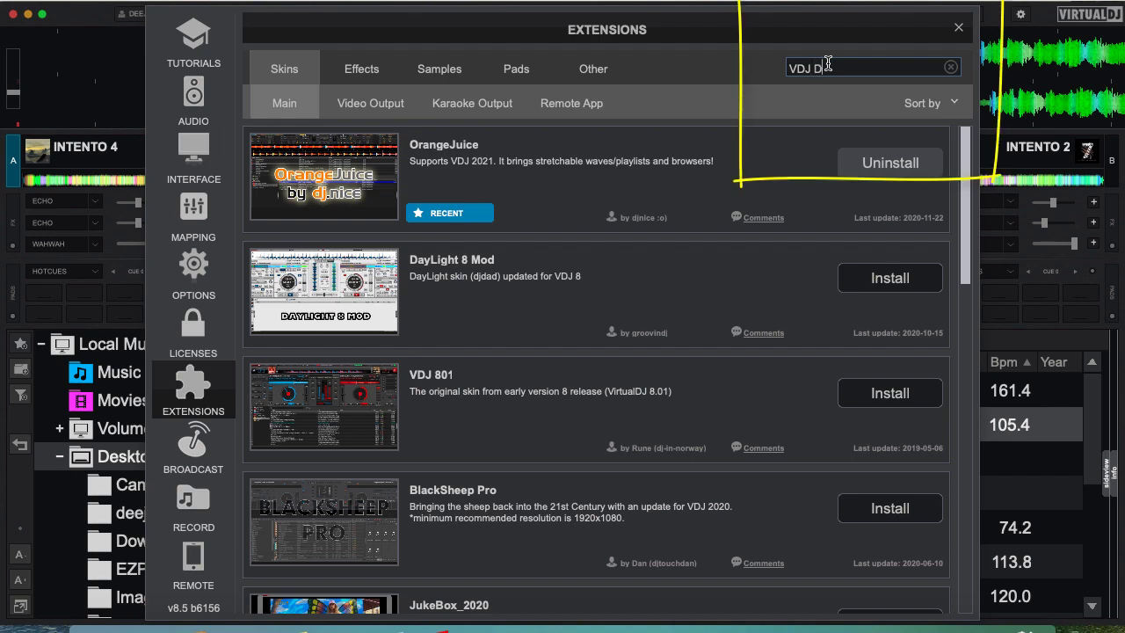
type("ARK")
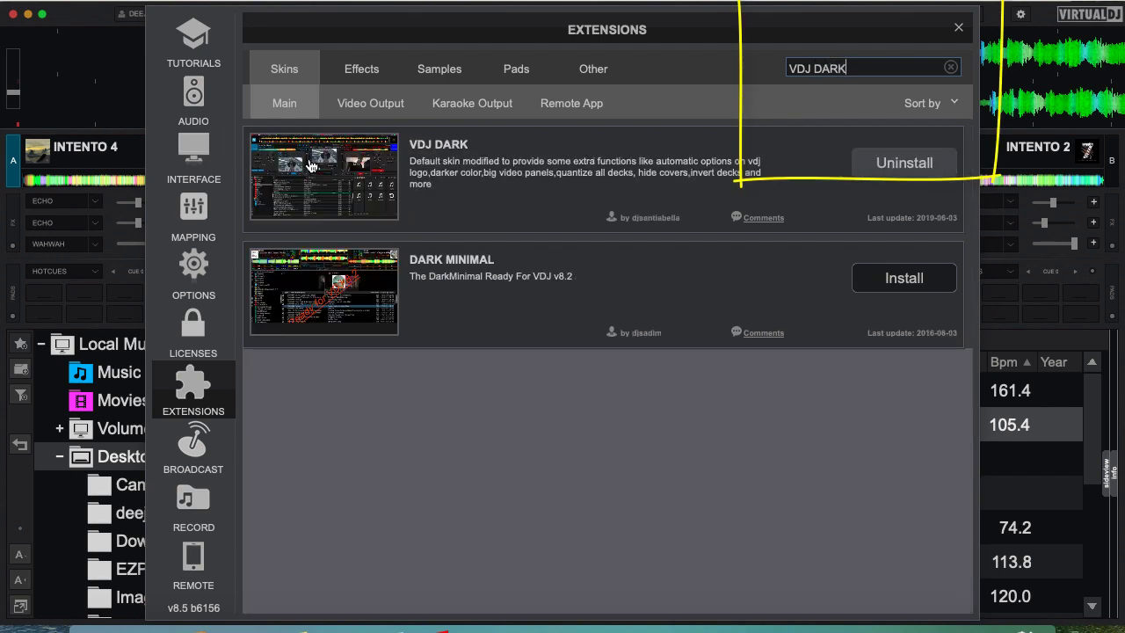
left_click(364, 171)
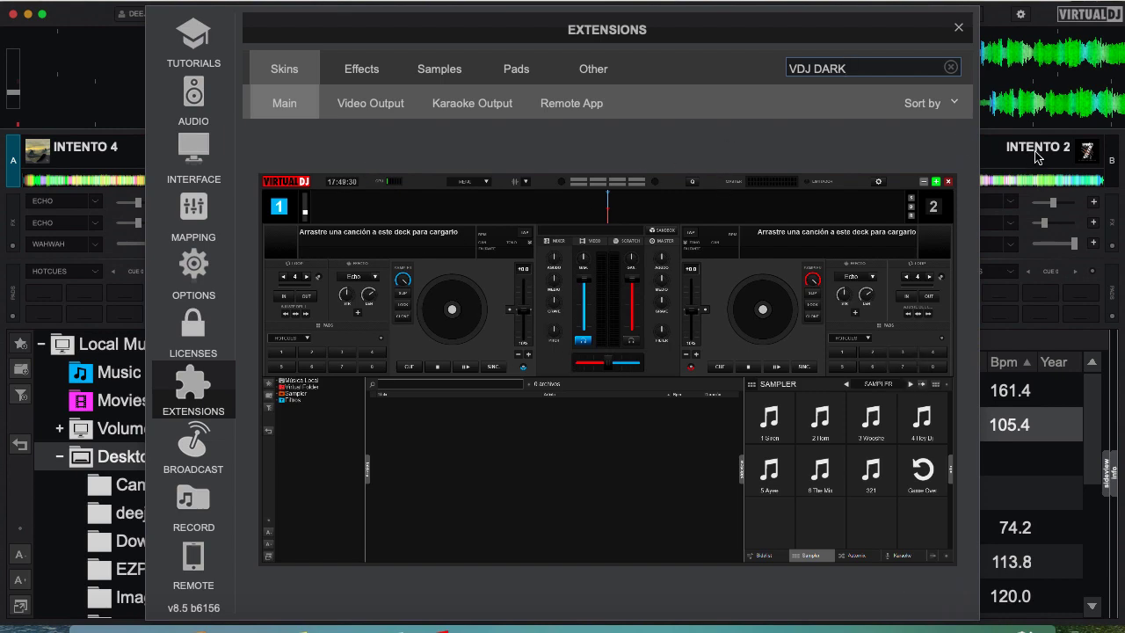
Search the main skins for "VDJ DAR" and reinstall VDJ DARK by uninstalling and installing it
left_click(798, 79)
type("V")
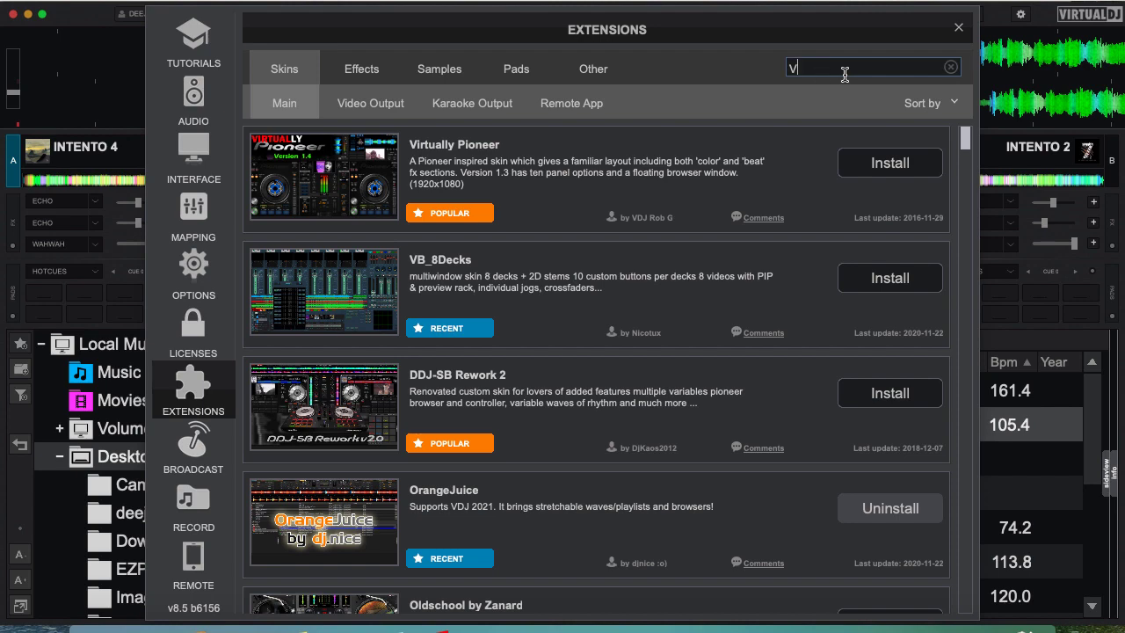
type("DJ DAR")
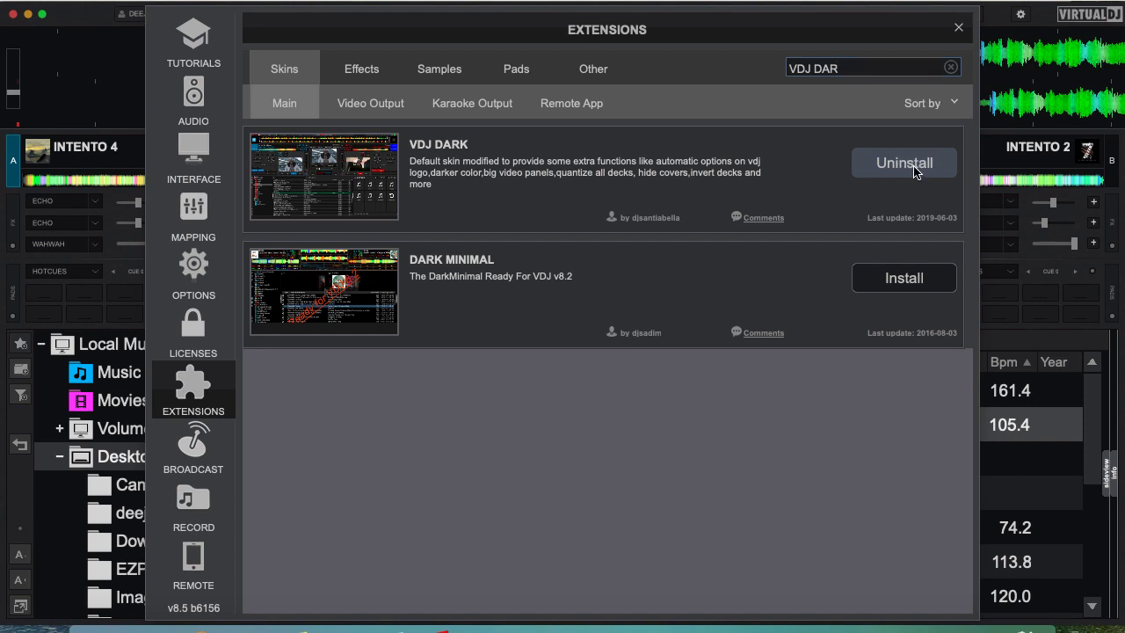
left_click(849, 175)
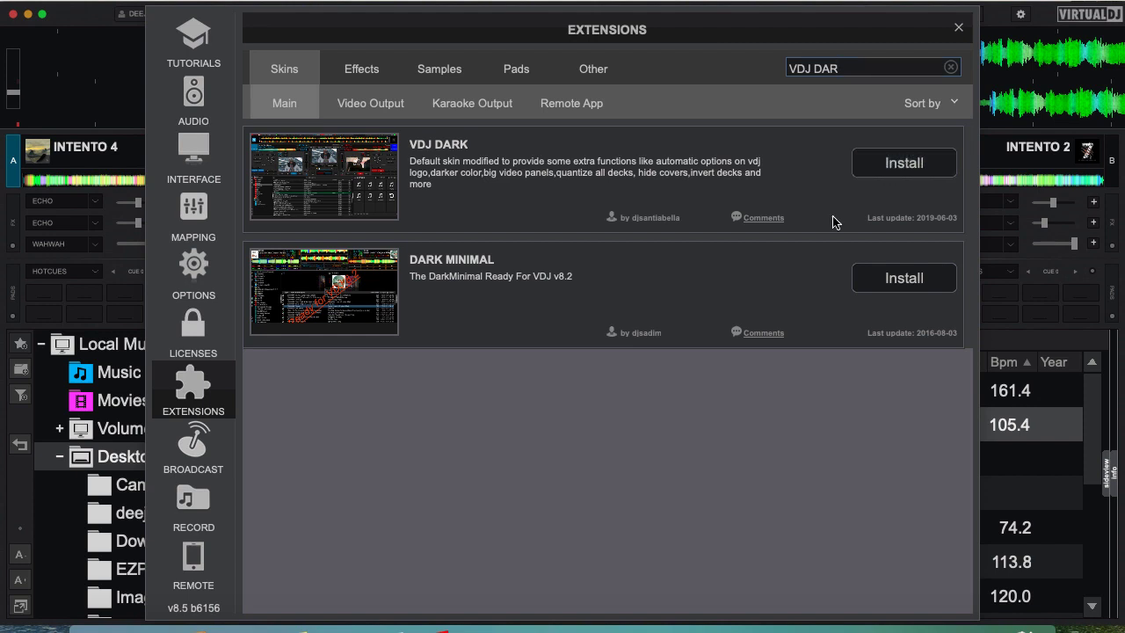
left_click(895, 172)
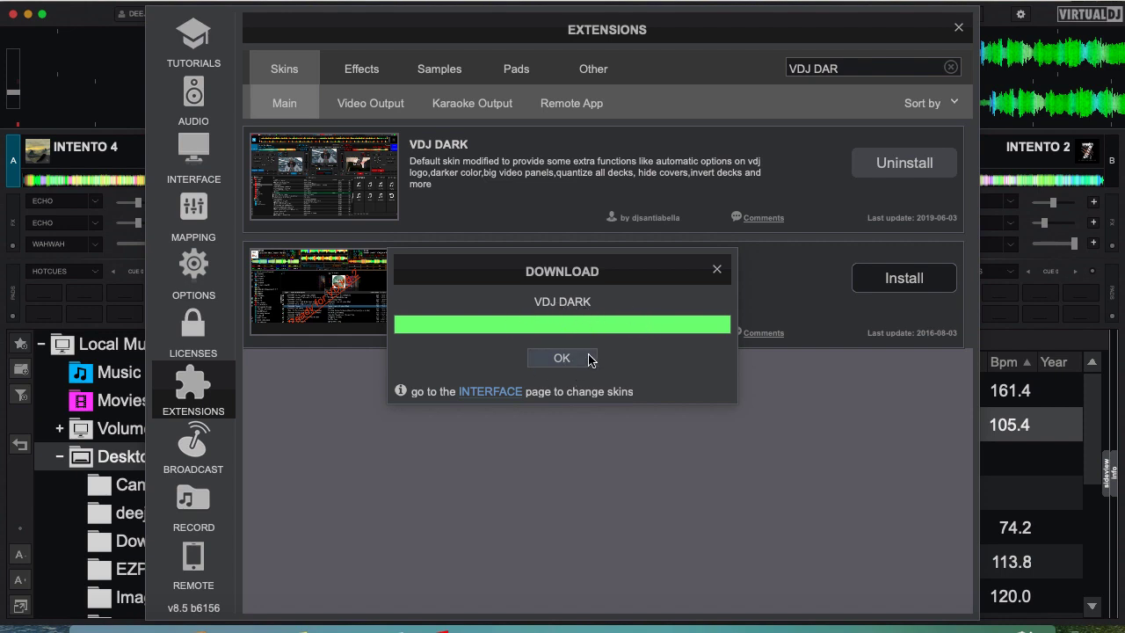
Follow the download dialog to the interface settings, apply the VDJ DARK (edit) skin and close the settings
left_click(491, 392)
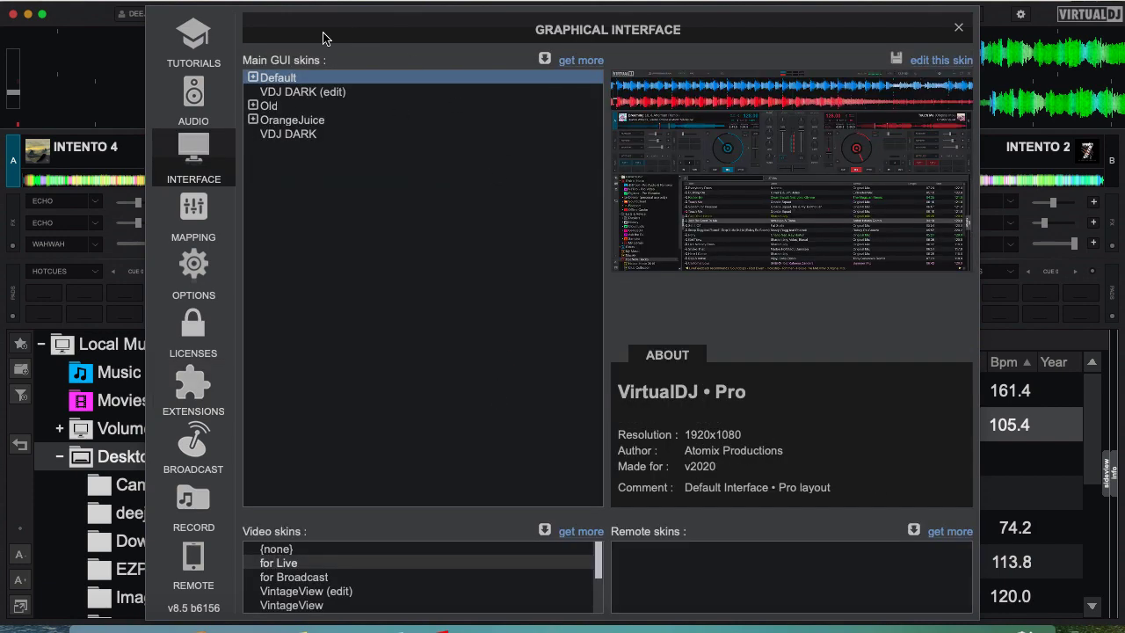
left_click(290, 97)
left_click(958, 28)
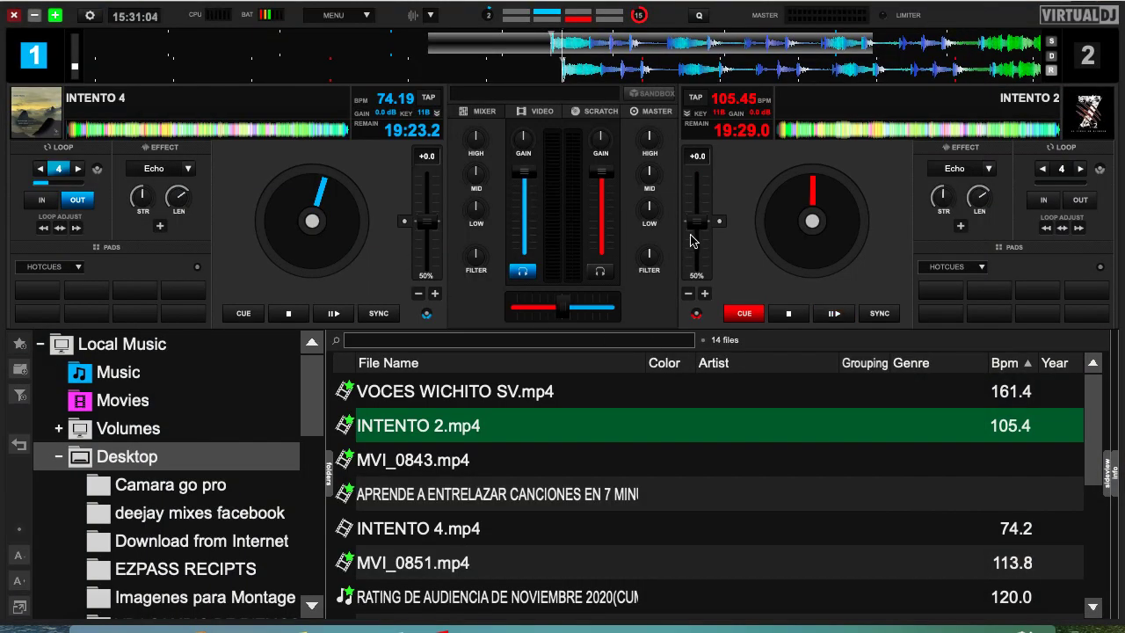
Compare the video, mixer and master panels of the VDJ DARK skin, ending on the video panel
left_click(545, 114)
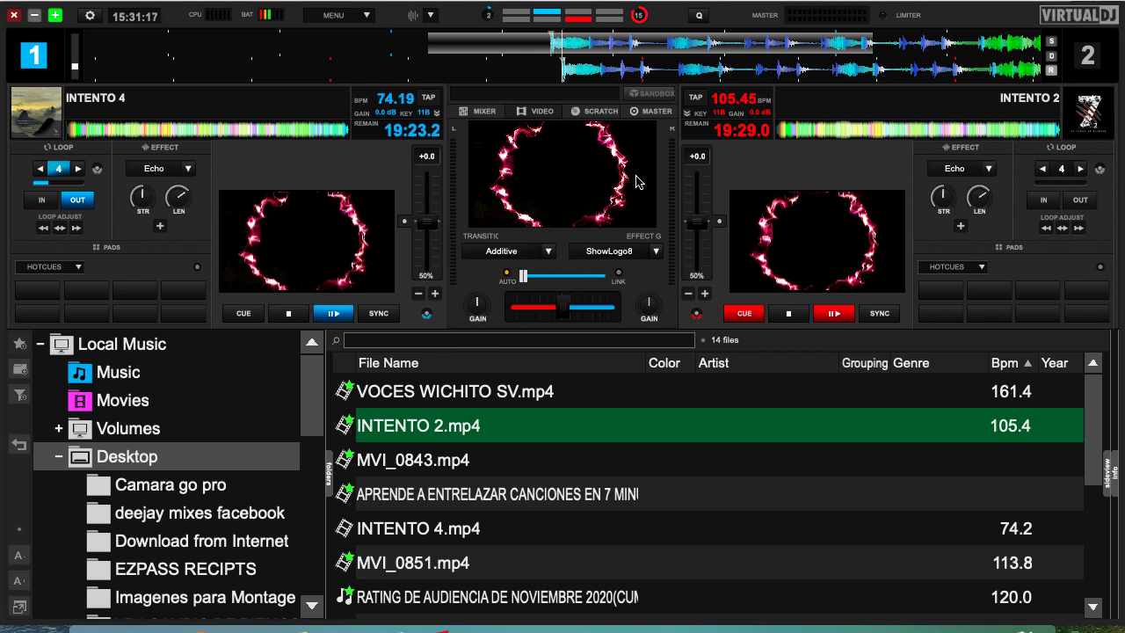
left_click(483, 113)
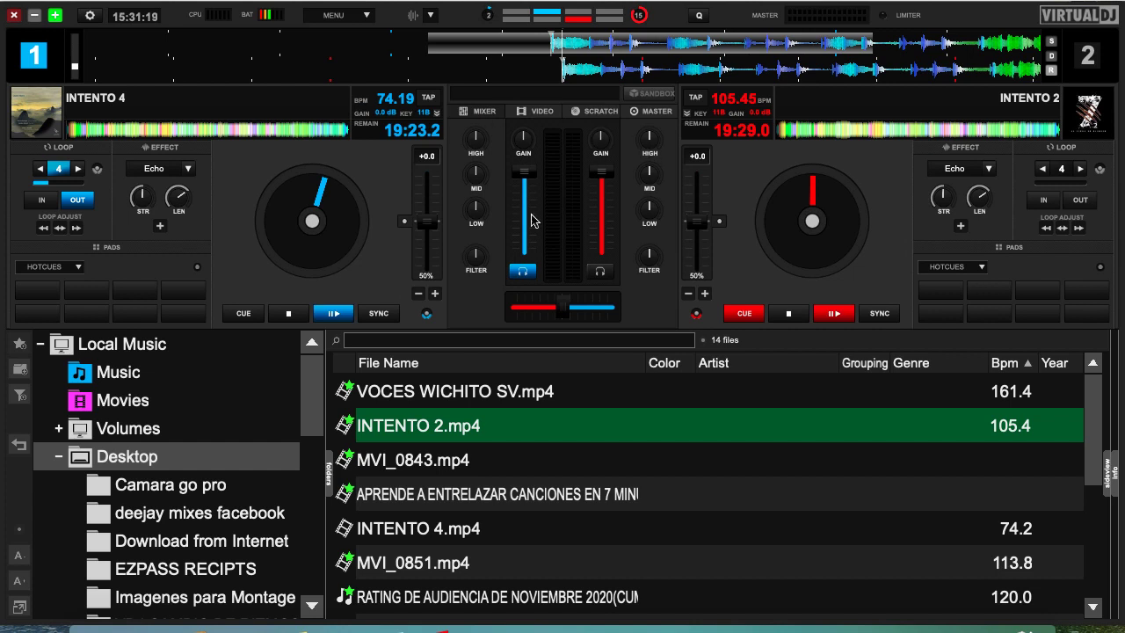
left_click(545, 113)
left_click(655, 113)
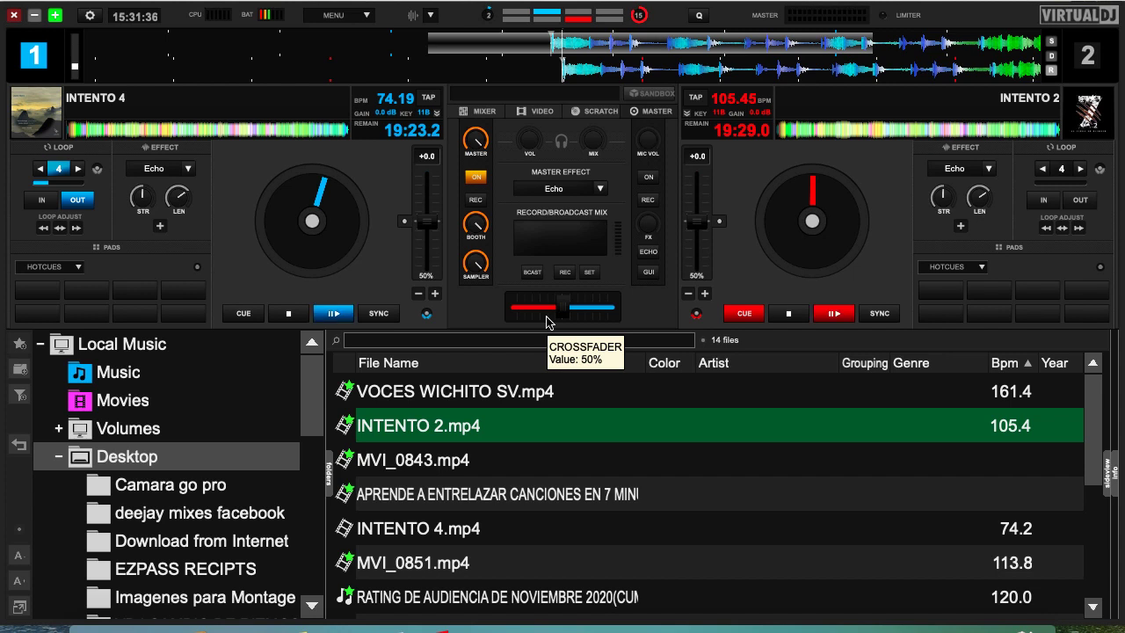
left_click(542, 113)
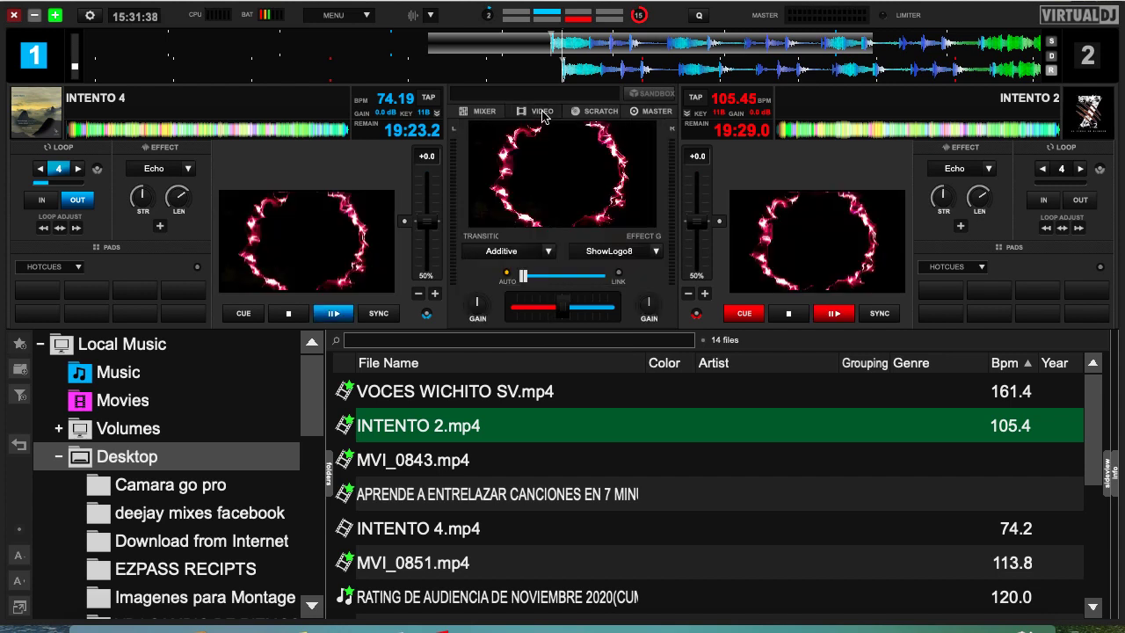